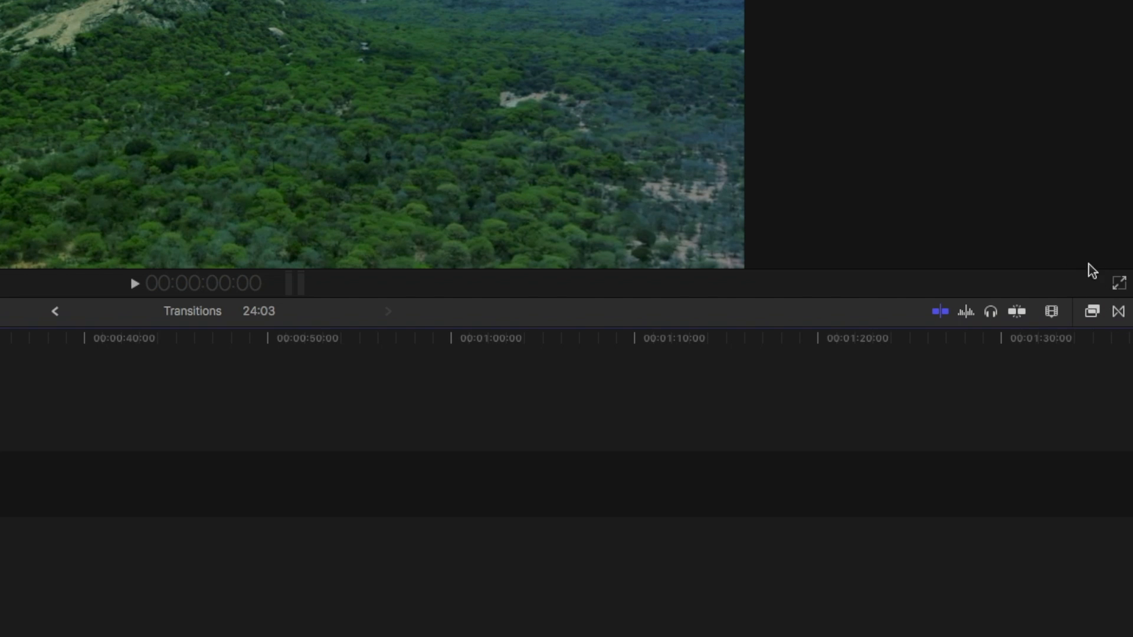
Step: Show the transitions browser, enlarge it and look through all installed transitions
left_click(1116, 313)
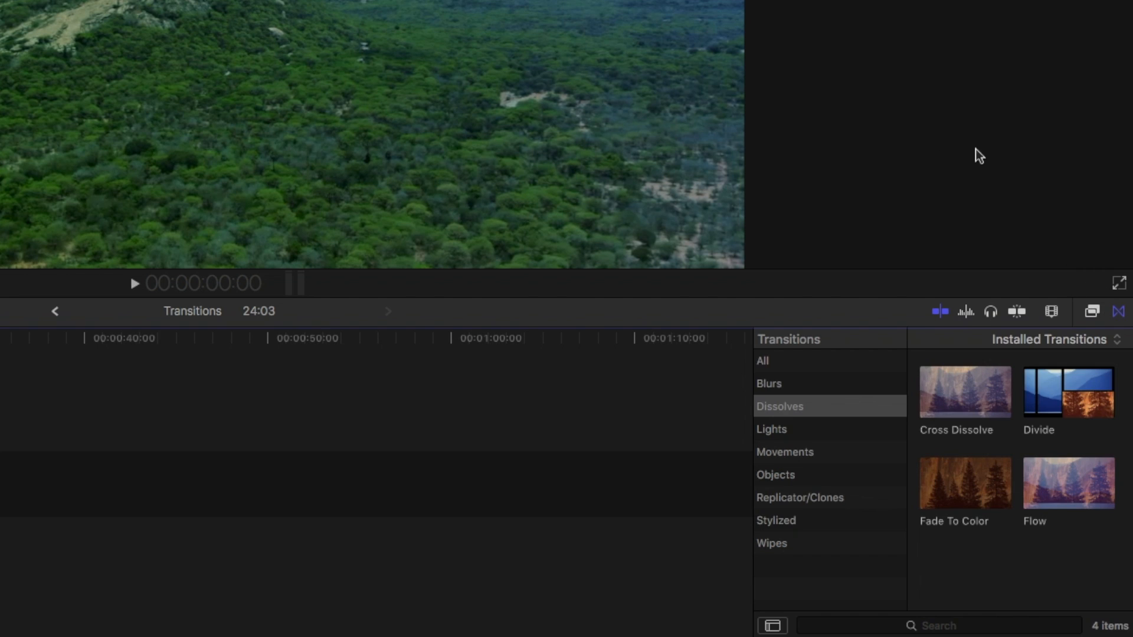
left_click_drag(858, 296, 849, 152)
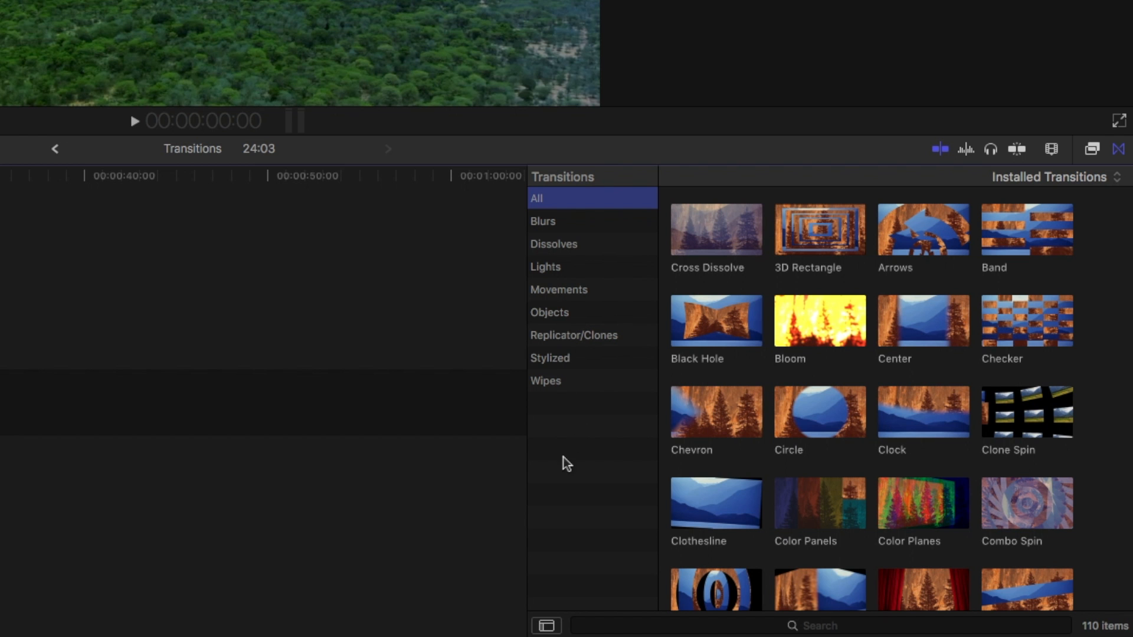
scroll(938, 277, "down", 15)
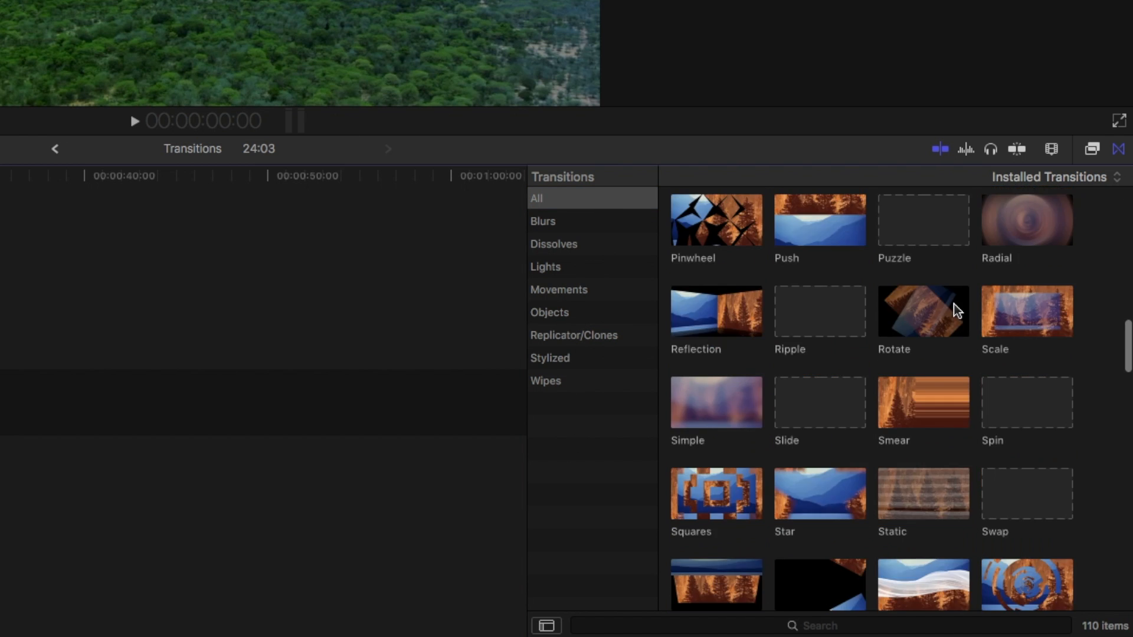
scroll(954, 307, "up", 15)
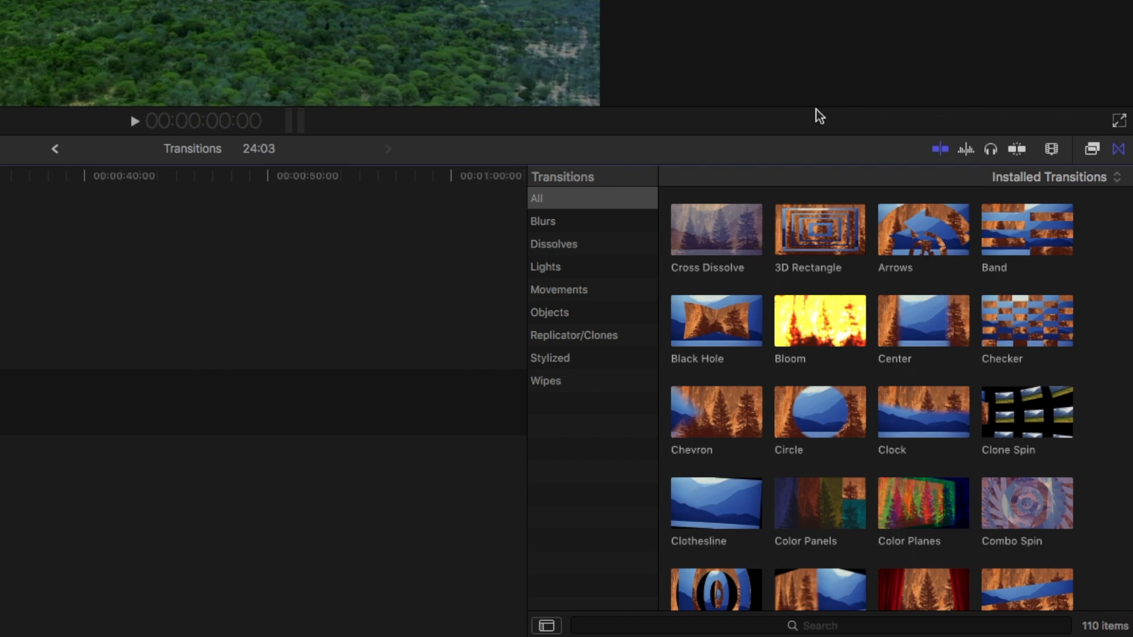
Step: Try the Cross Dissolve between the Hill and Road-candies clips and at the outer ends of the clips, previewing the results
left_click_drag(709, 237, 152, 493)
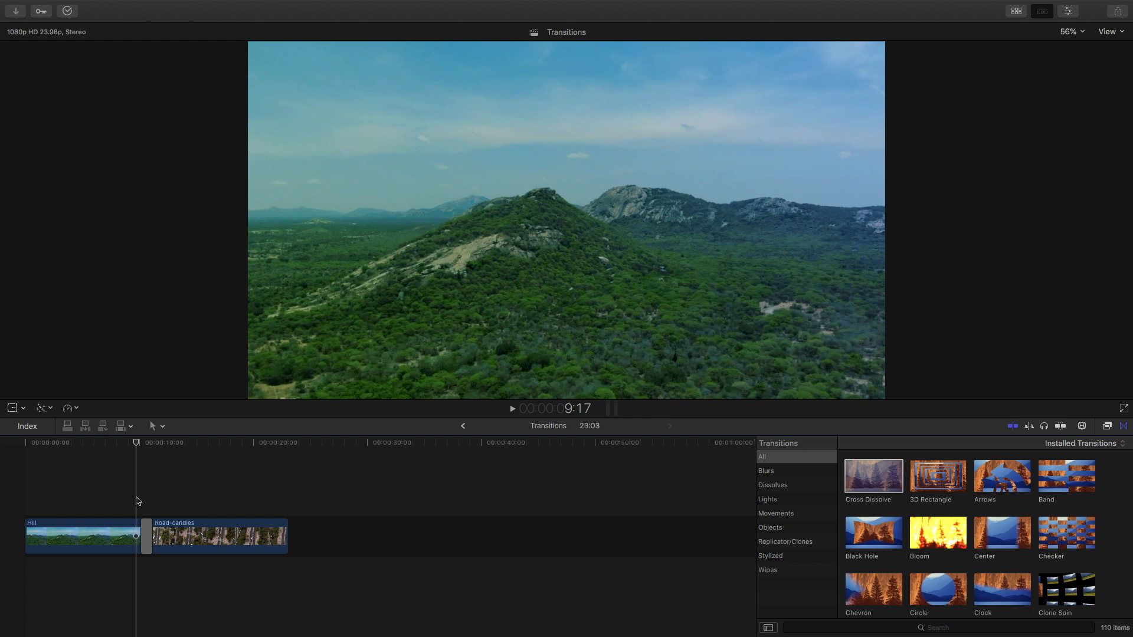
key("space")
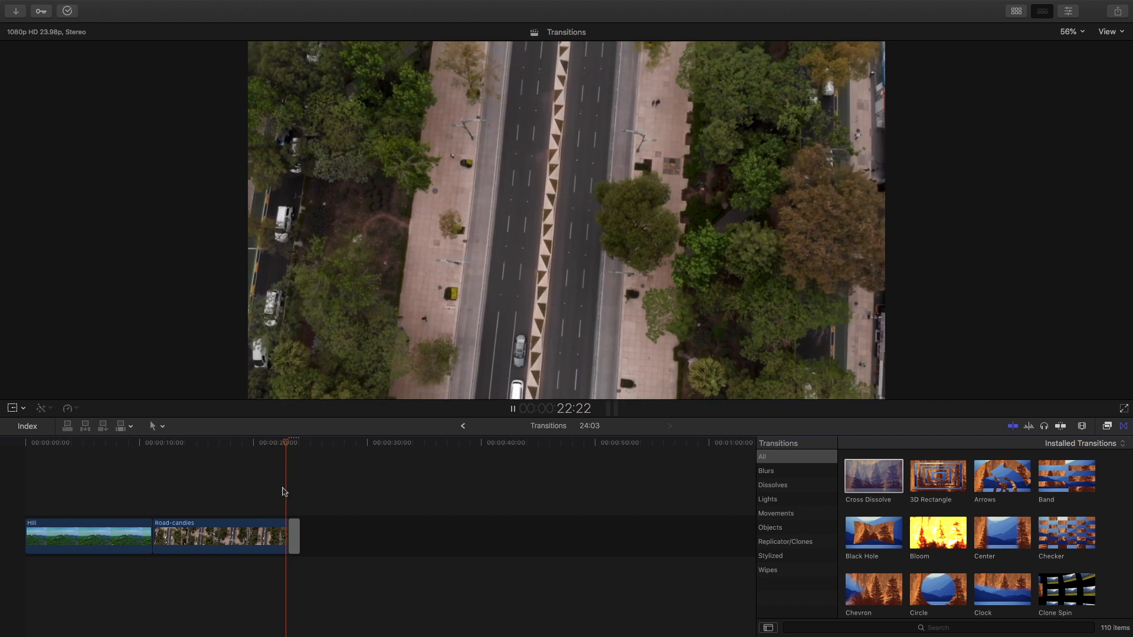
left_click_drag(873, 475, 31, 533)
key("space")
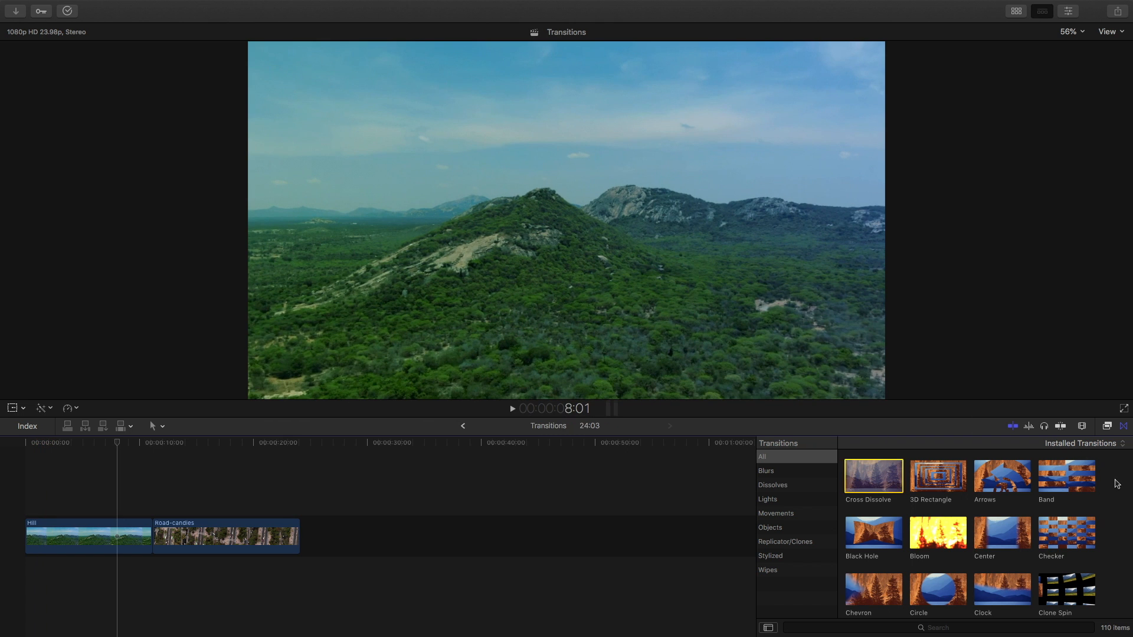
Step: Apply the Band transition at the cut between the Hill and Road-candies clips and play it back
scroll(1114, 484, "down", 3)
scroll(1117, 485, "up", 3)
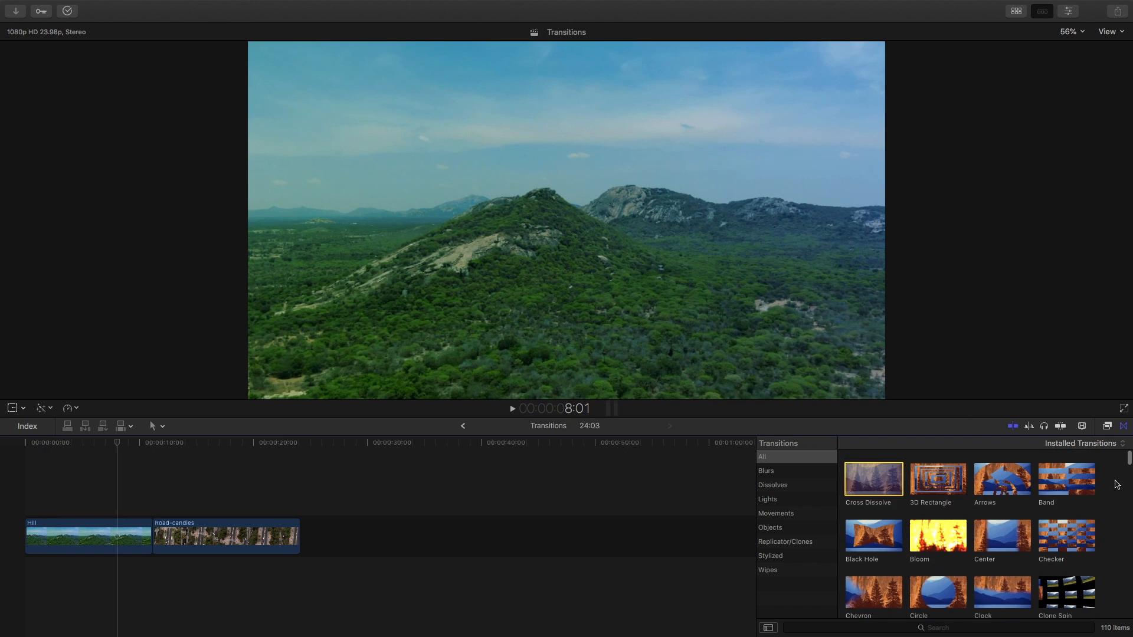
left_click_drag(1067, 476, 156, 537)
key("/")
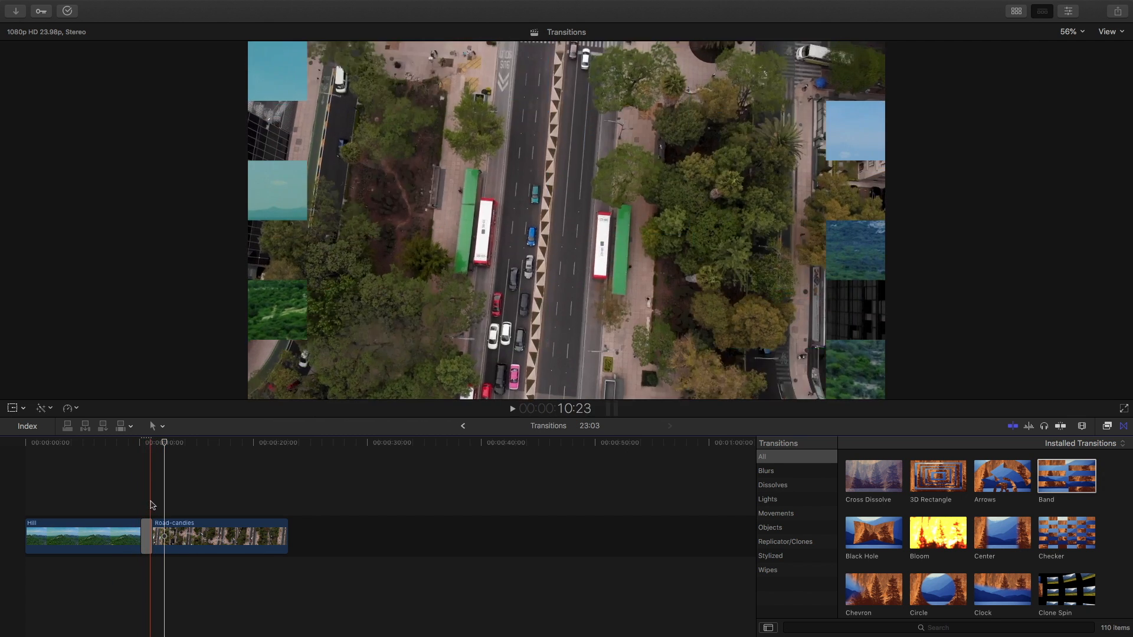
Step: Show the Band transition's settings, lower its band count and set its direction to Vertical
left_click(146, 510)
left_click(148, 533)
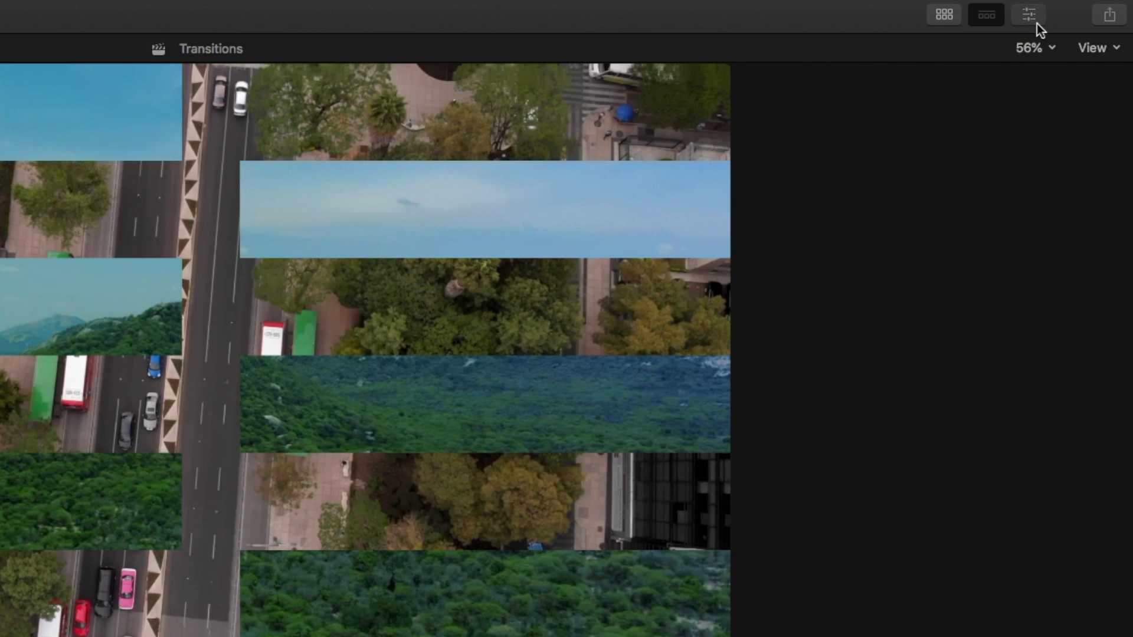
key("super+4")
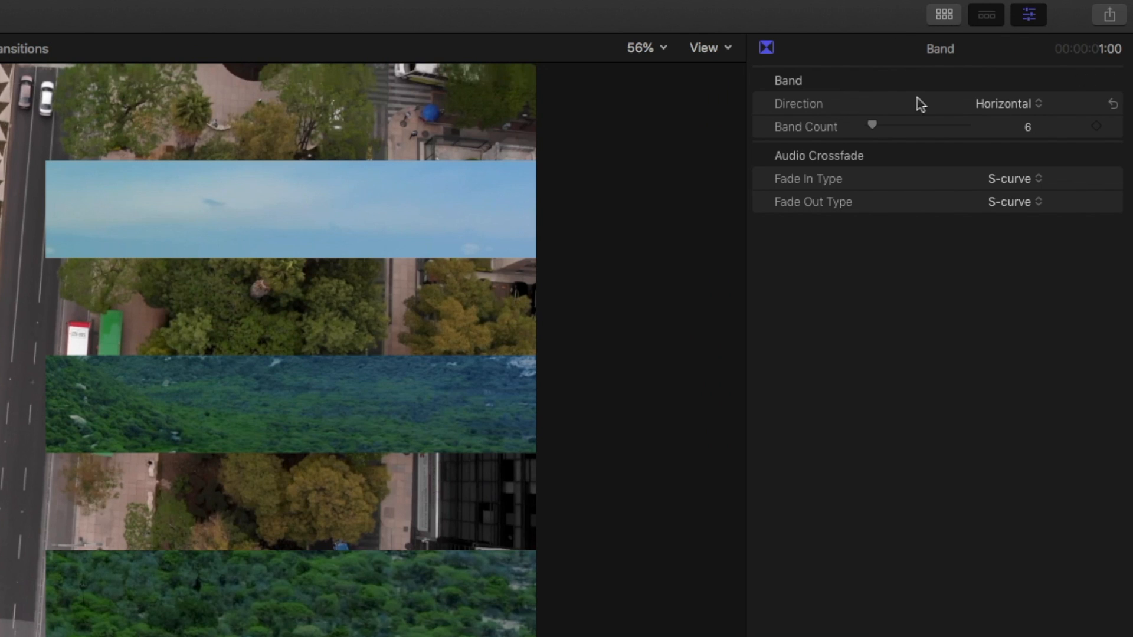
left_click_drag(872, 123, 855, 124)
left_click(986, 104)
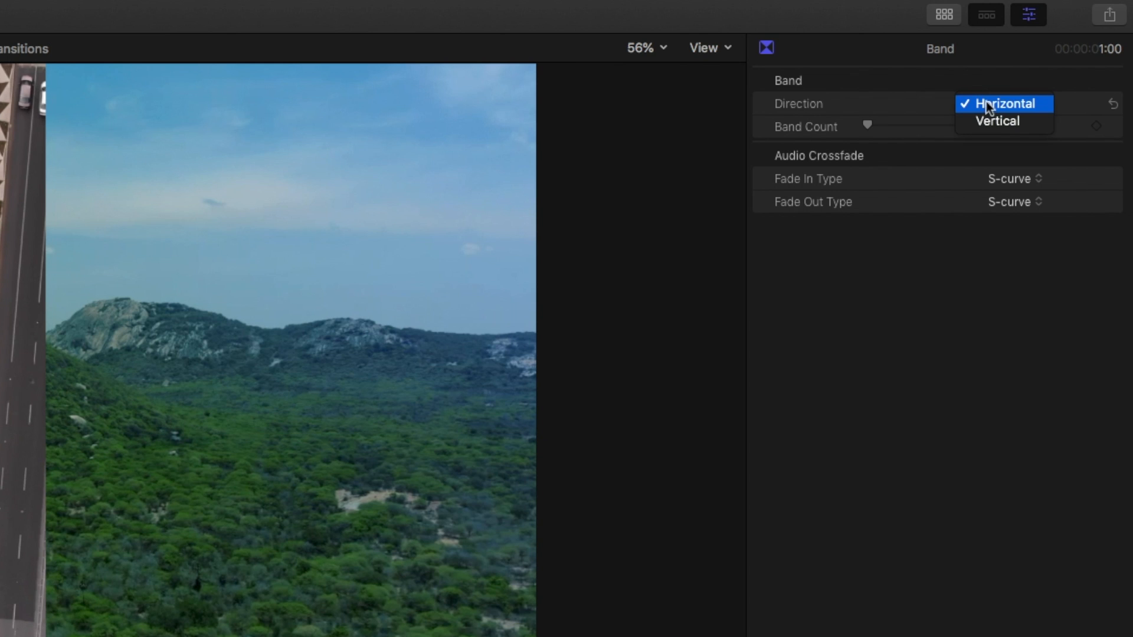
left_click(997, 121)
Step: Try several band counts on the Band transition, ending at 100, and preview the result
left_click_drag(861, 127, 868, 125)
key("space")
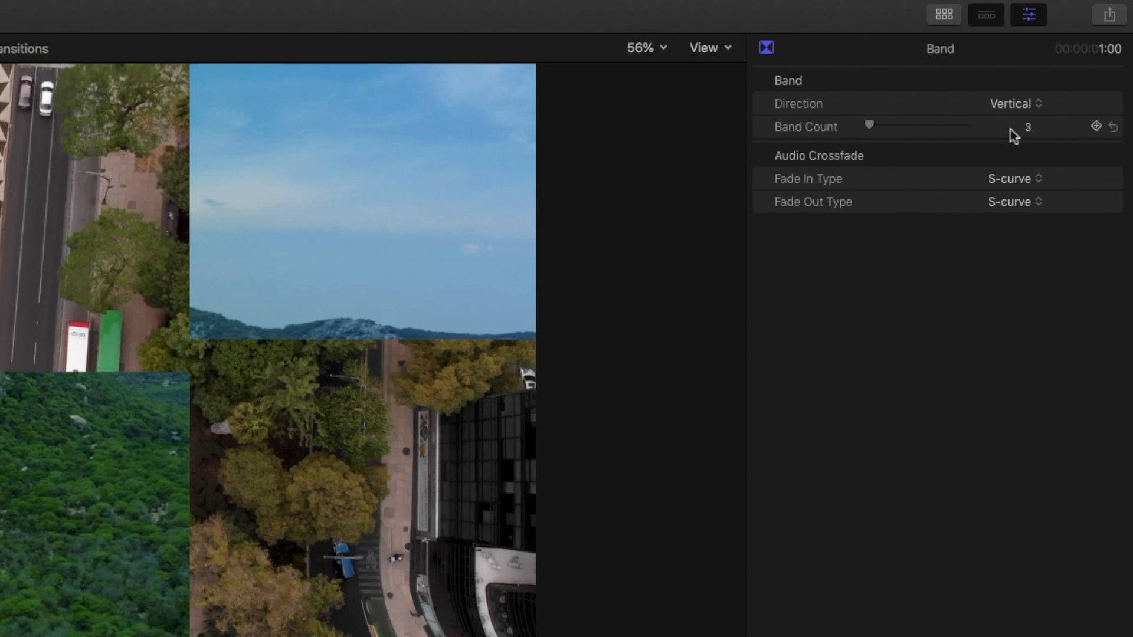
left_click_drag(872, 128, 875, 127)
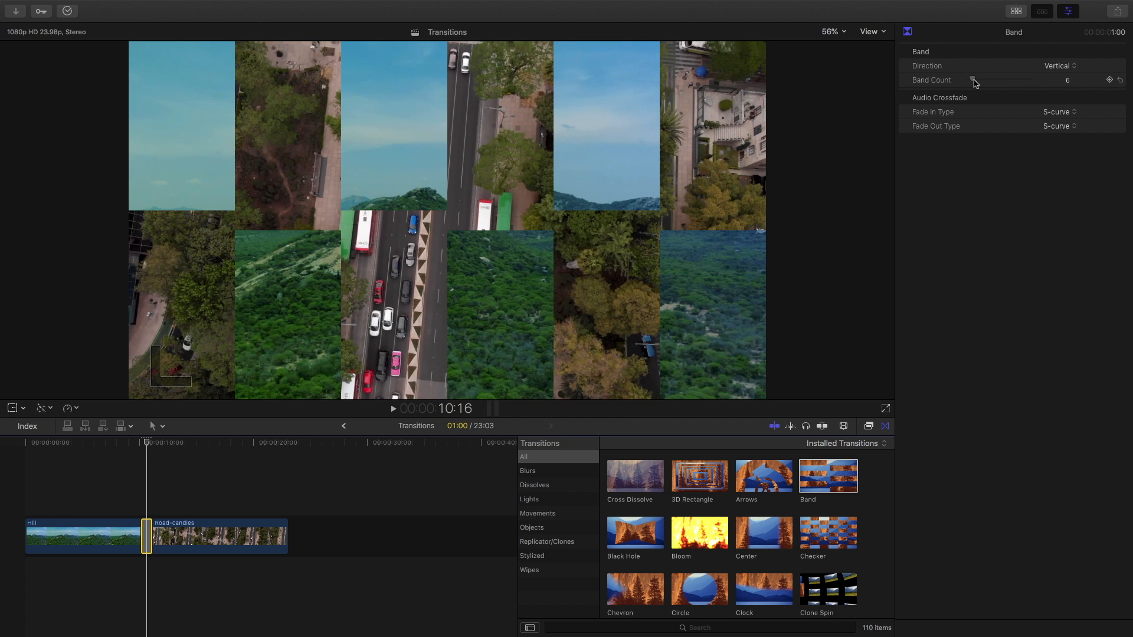
left_click(1040, 113)
left_click(1026, 166)
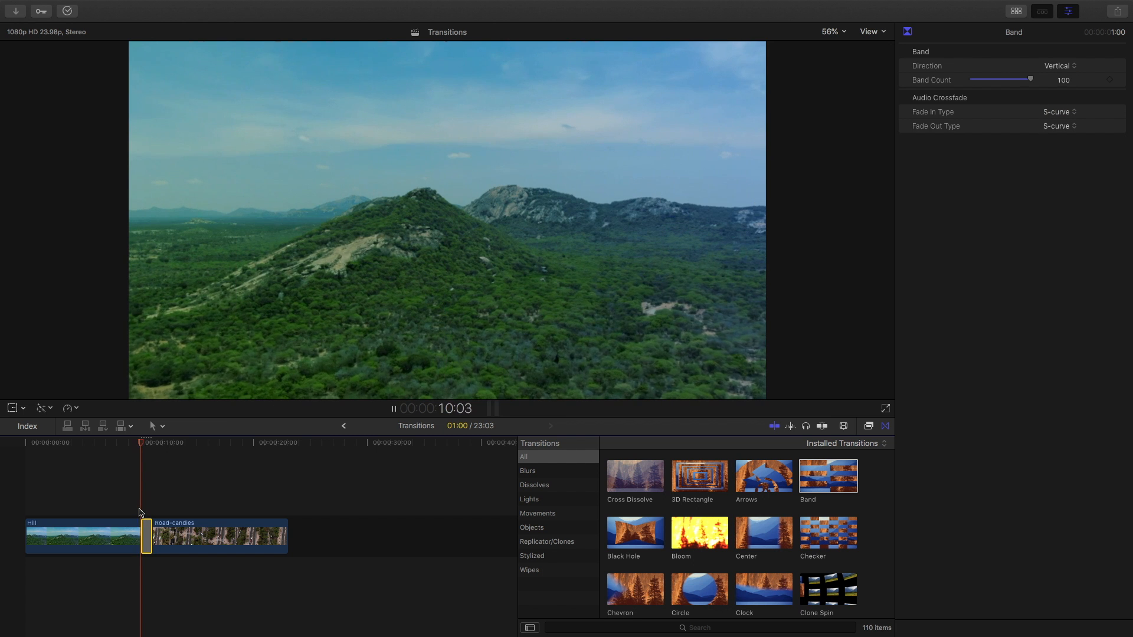
key("space")
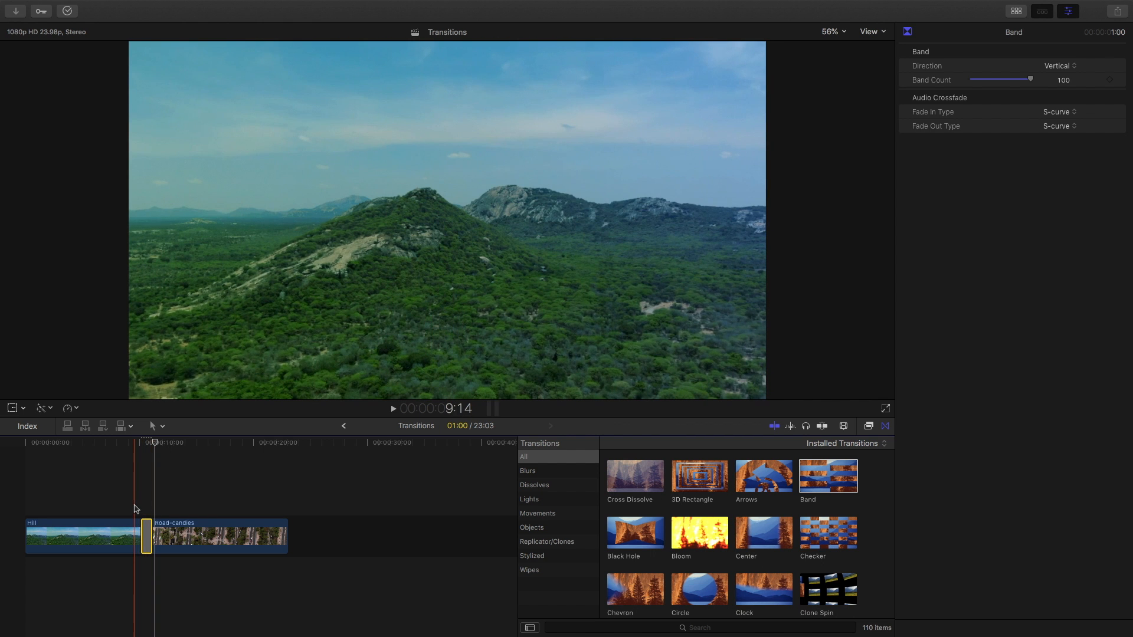
Step: Replace the Band transition between the two clips with the Circle transition and preview it
key("Delete")
left_click_drag(703, 476, 146, 535)
key("space")
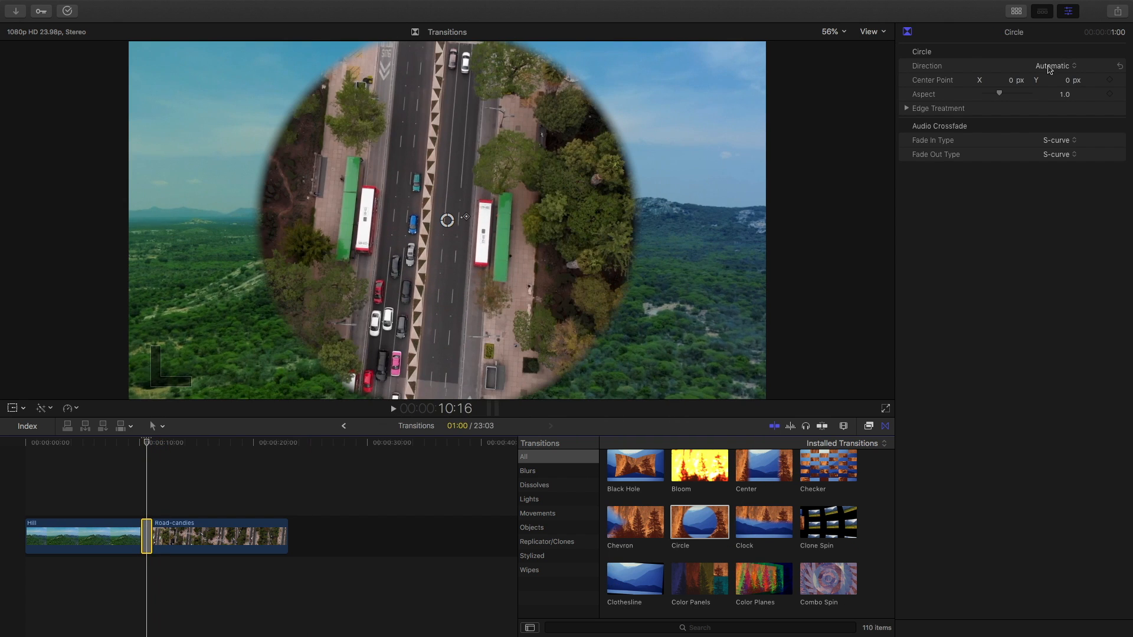
Step: Set the Circle transition's direction to Open and play it back
left_click(1060, 67)
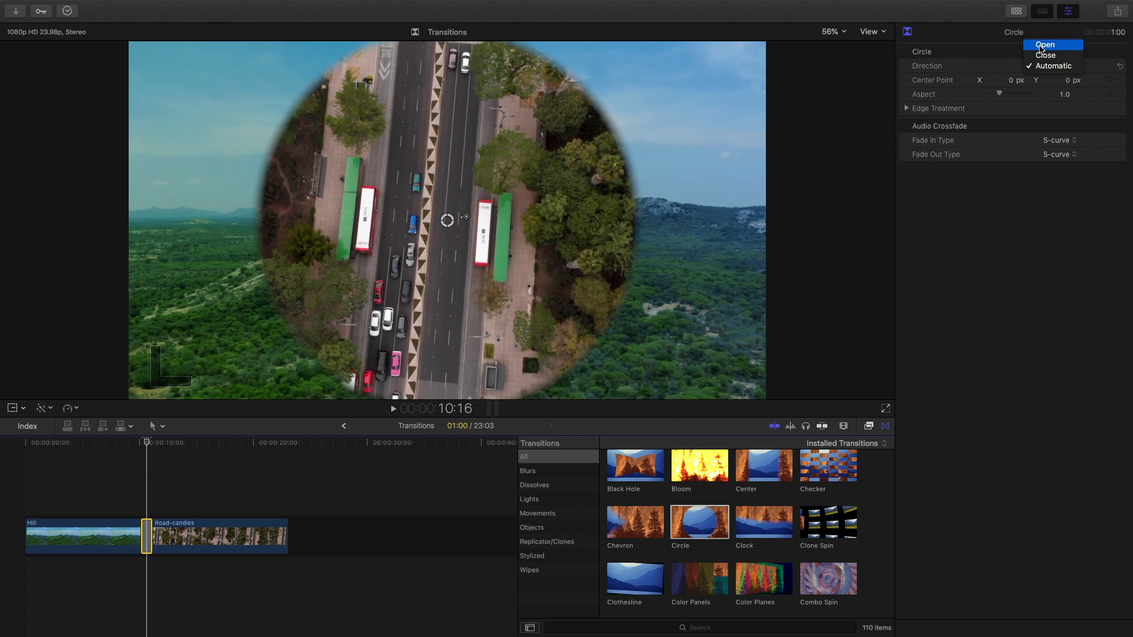
left_click(1045, 46)
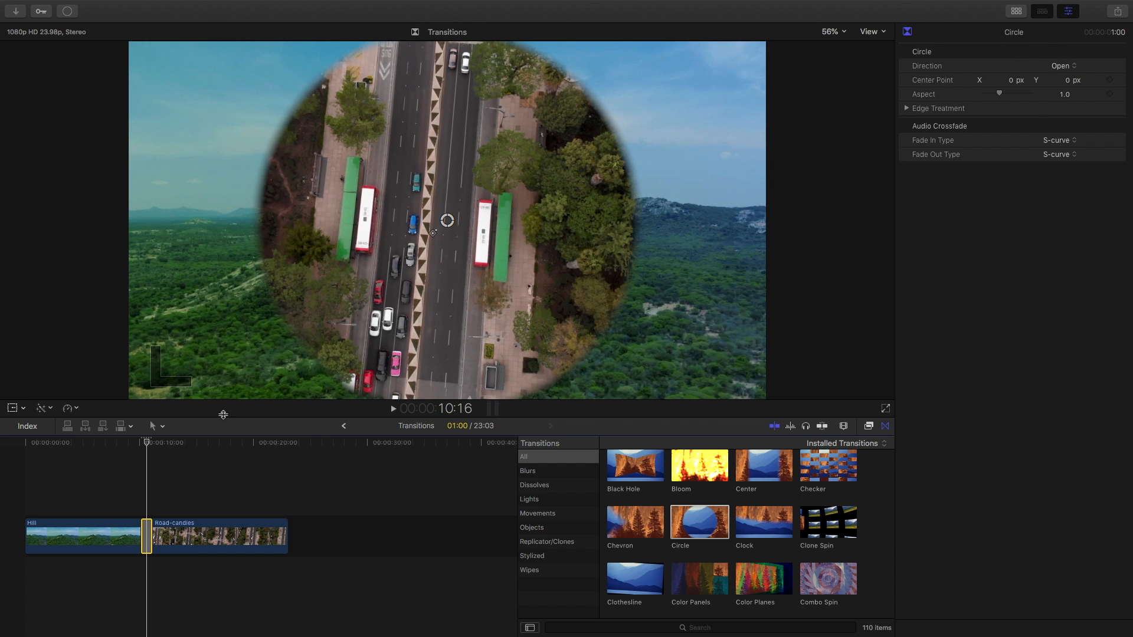
key("space")
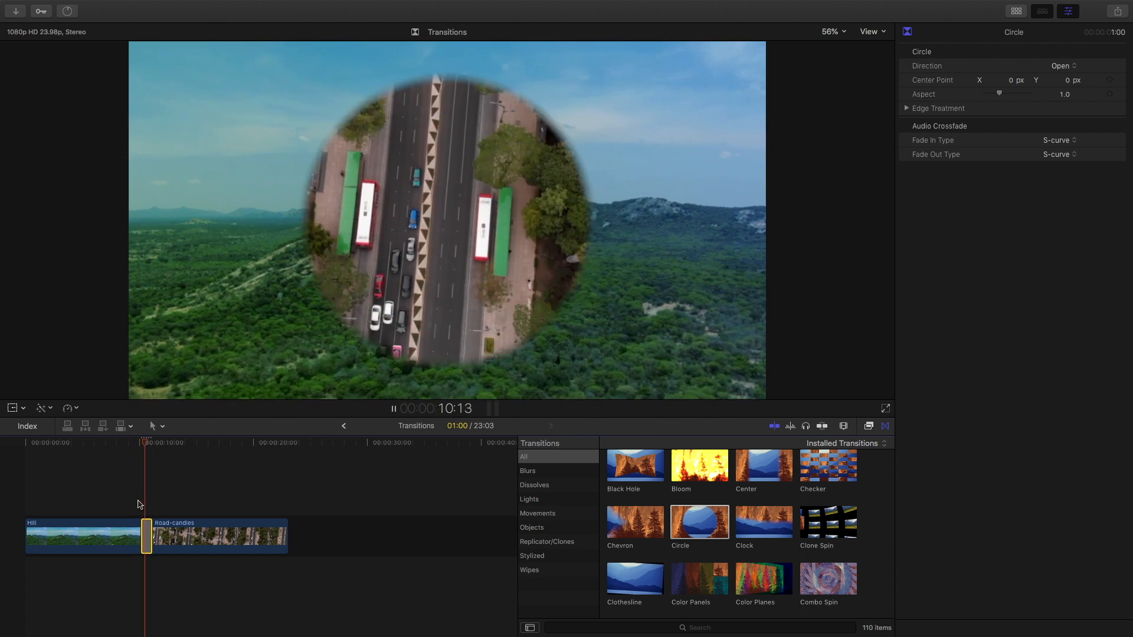
Step: Replace the Circle transition between the two clips with Color Panels and preview it
left_click(688, 581)
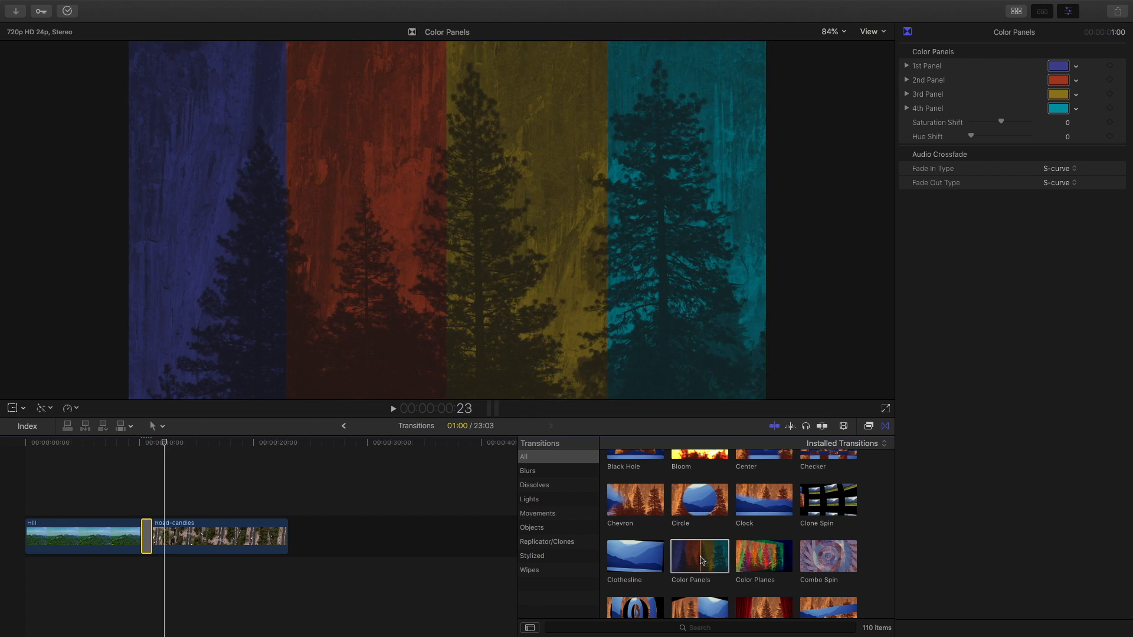
key("space")
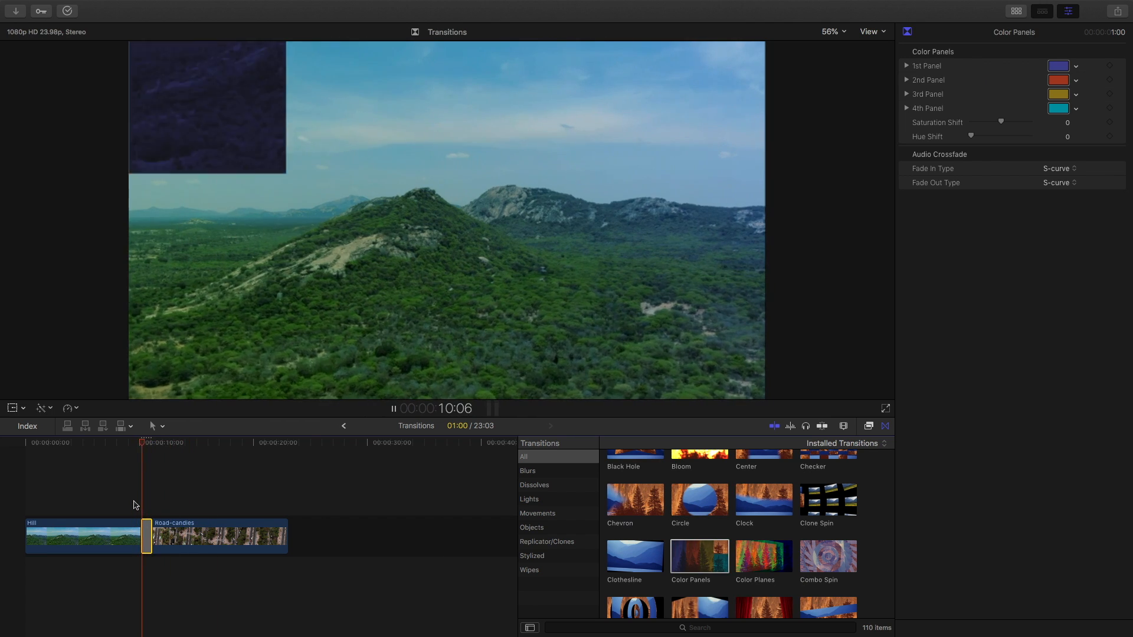
key("space")
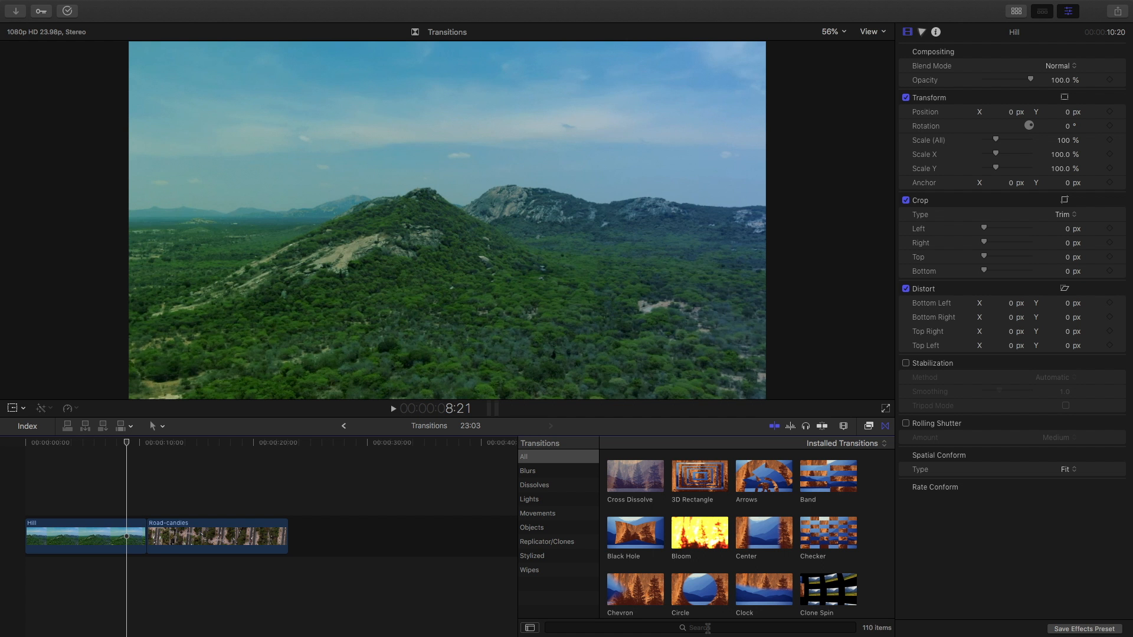
Step: Search the transitions for "fade", add Fade To Color to the end of the Road-candies clip and preview it
left_click(707, 628)
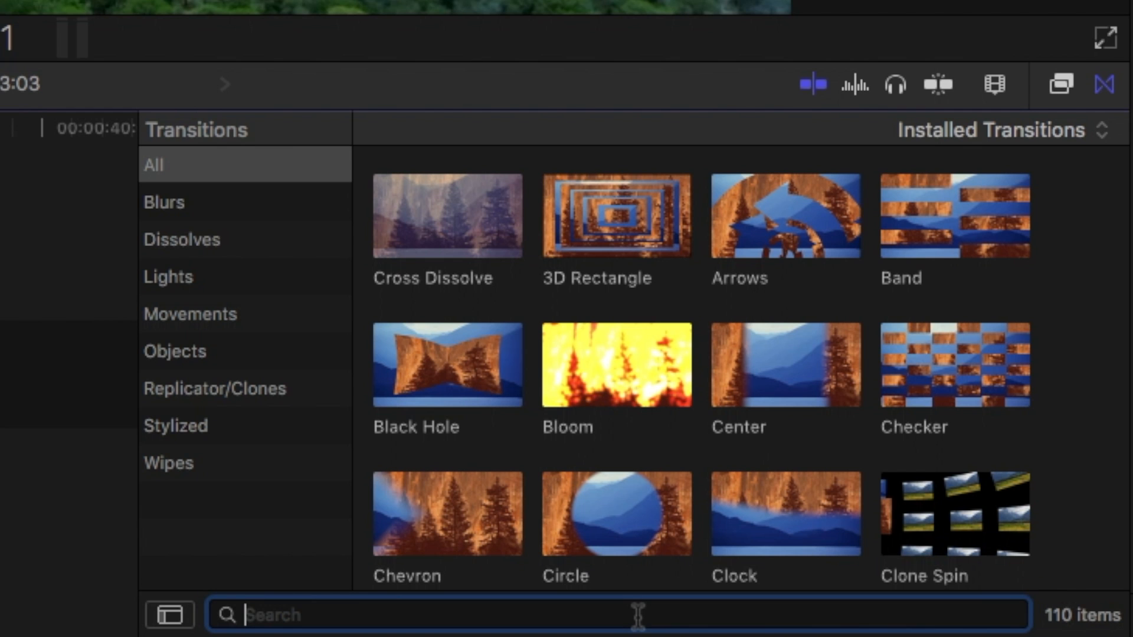
type("fade")
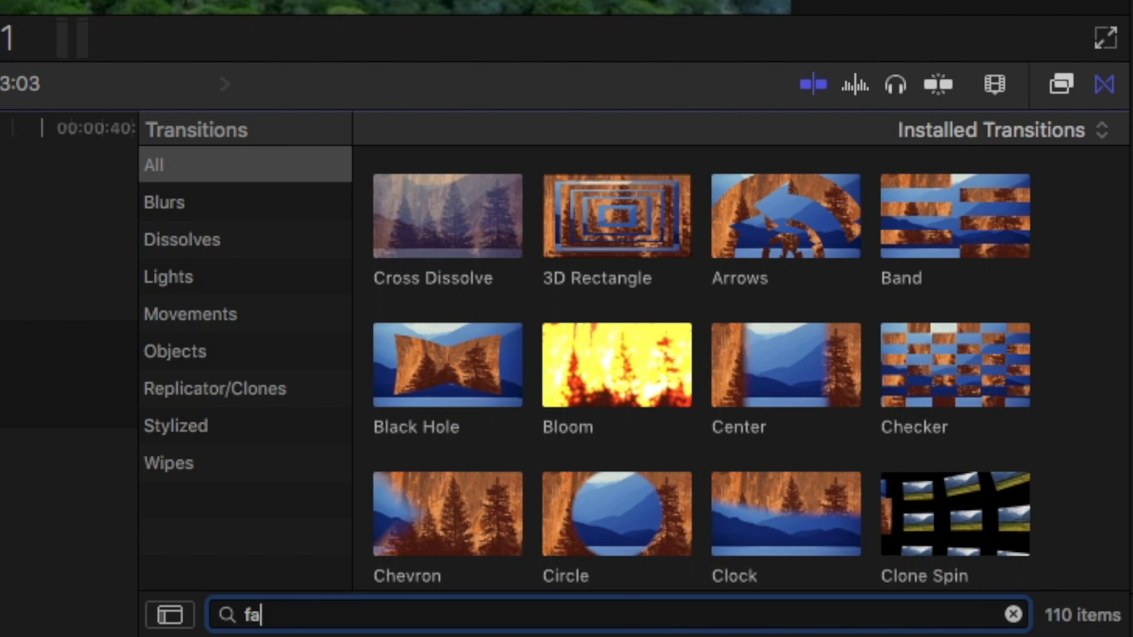
left_click_drag(447, 216, 0, 379)
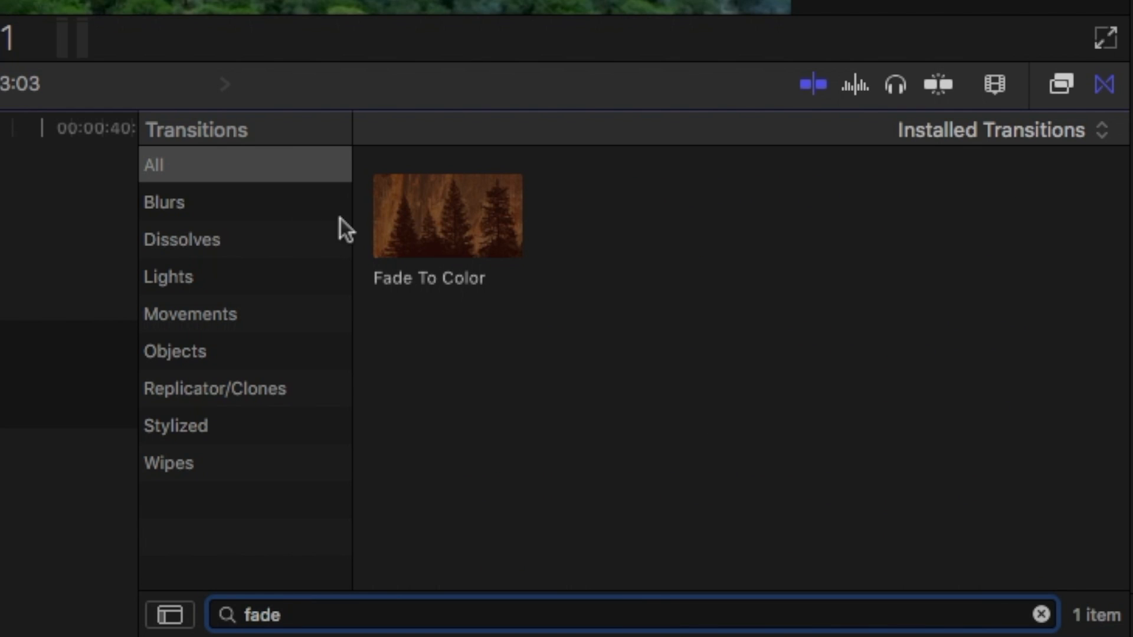
left_click_drag(282, 538, 282, 537)
left_click(270, 499)
key("space")
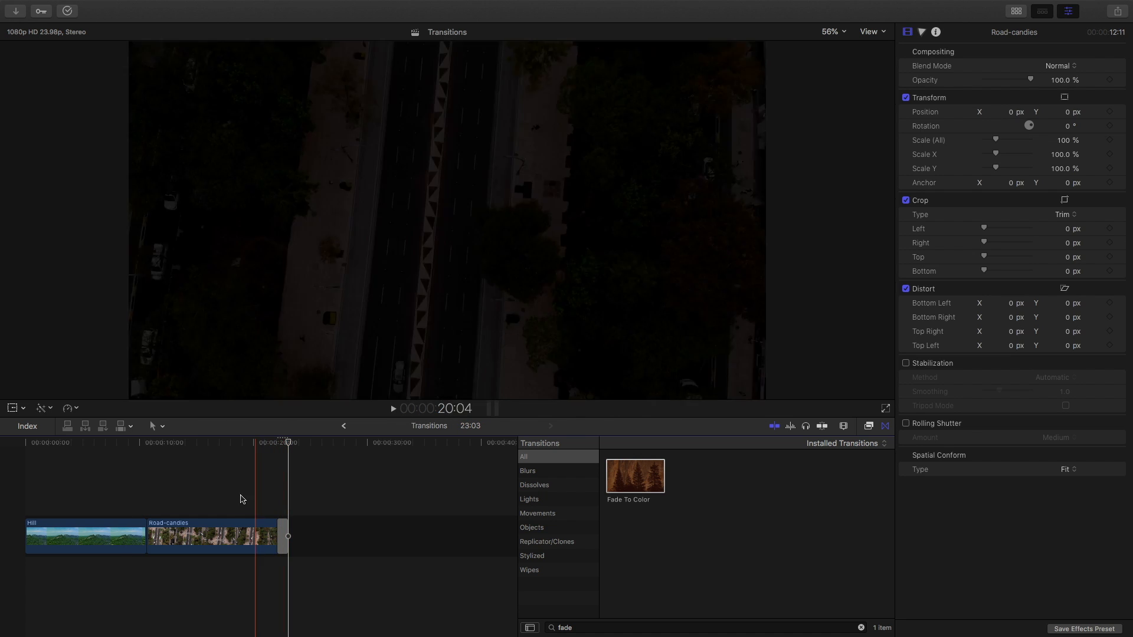
left_click(240, 498)
left_click(257, 507)
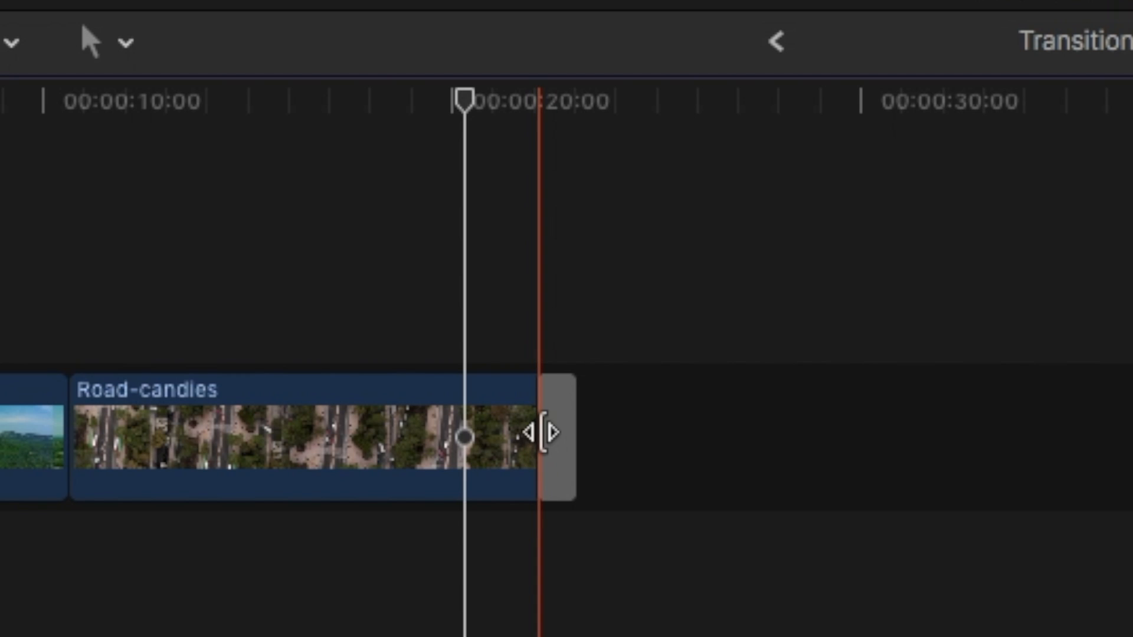
Step: Lengthen the transition at the end of the Road-candies clip to 2:08 and then shorten it to 14 frames, previewing each duration
left_click_drag(536, 432, 483, 432)
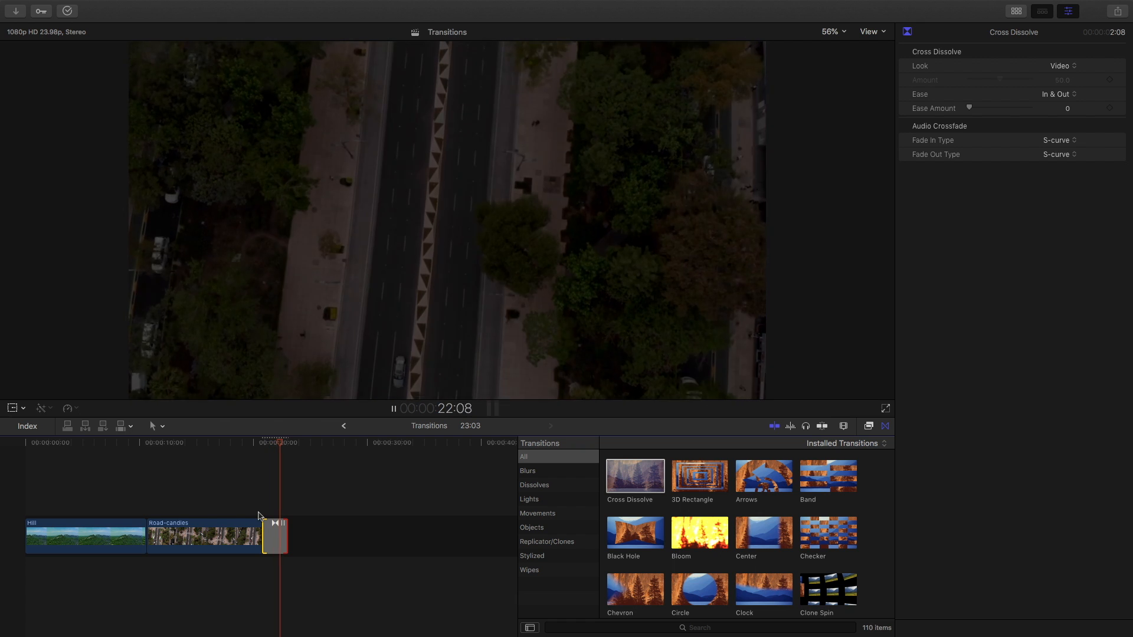
key("space")
left_click_drag(279, 531, 284, 531)
key("space")
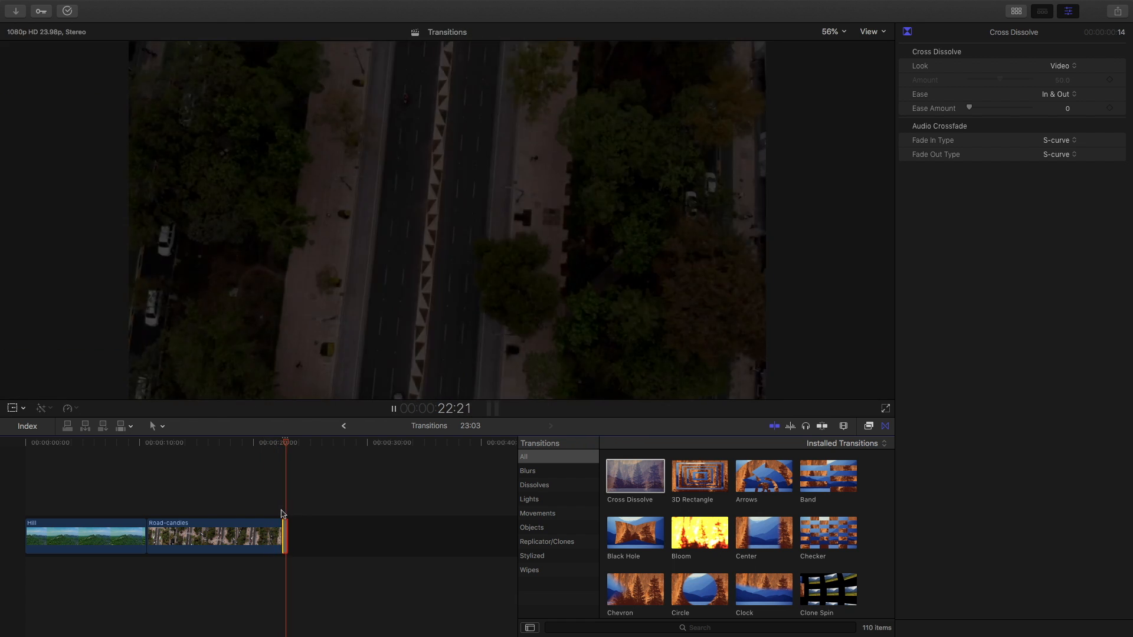
left_click(262, 504)
key("space")
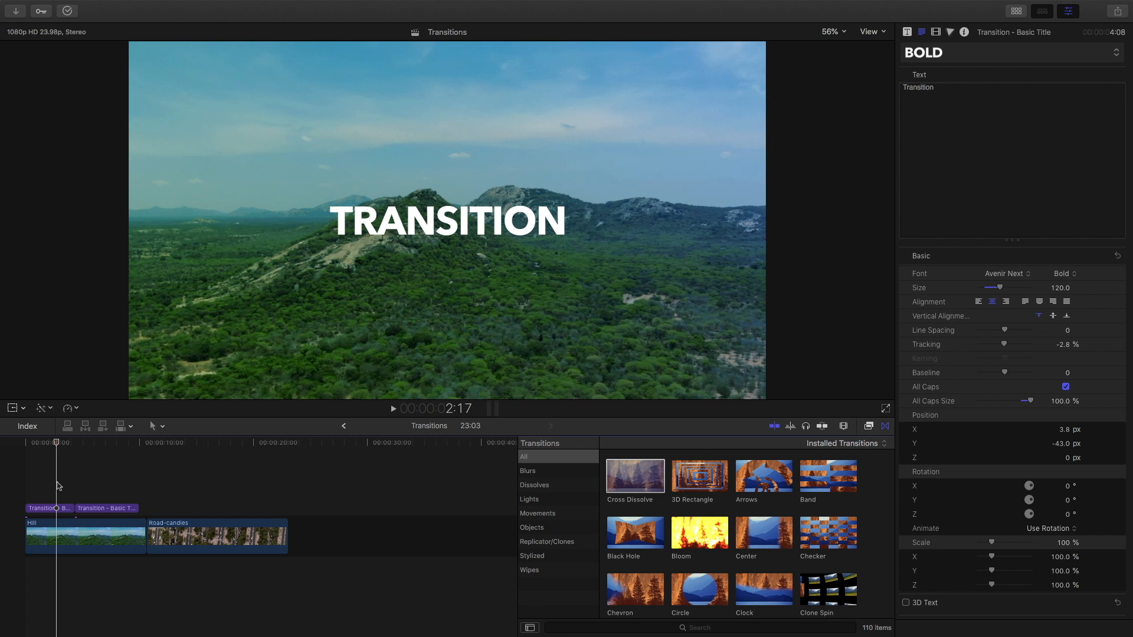
Step: Preview the two titles above the Hill clip, add Cross Dissolves at the first title's start and between the titles, and play them back
key("space")
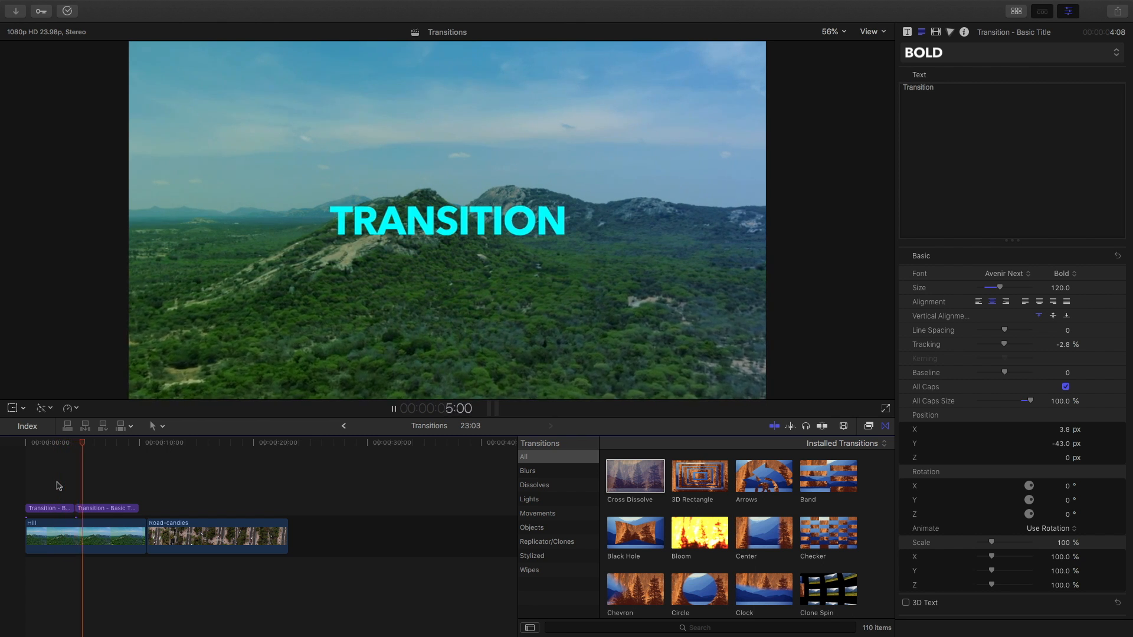
key("space")
left_click_drag(609, 479, 53, 507)
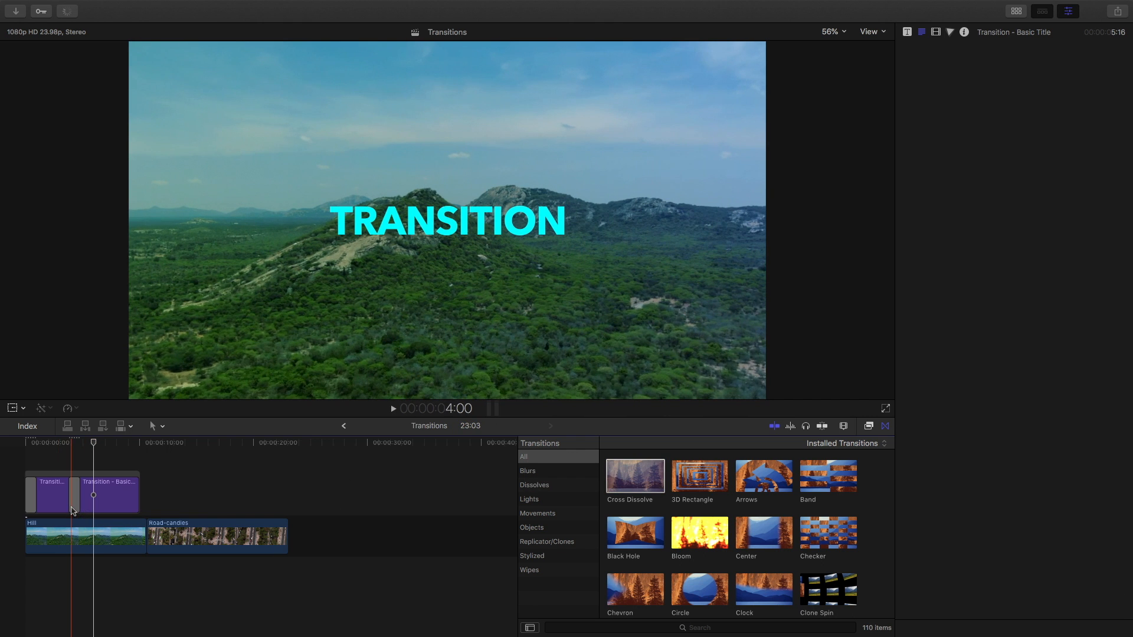
left_click(70, 500)
key("space")
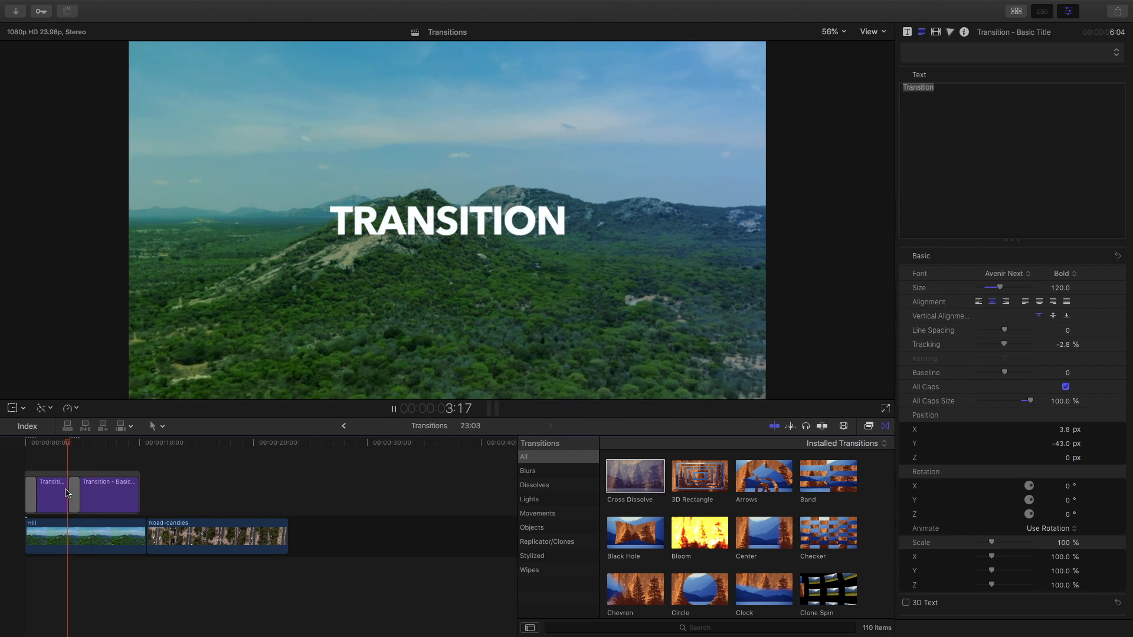
key("space")
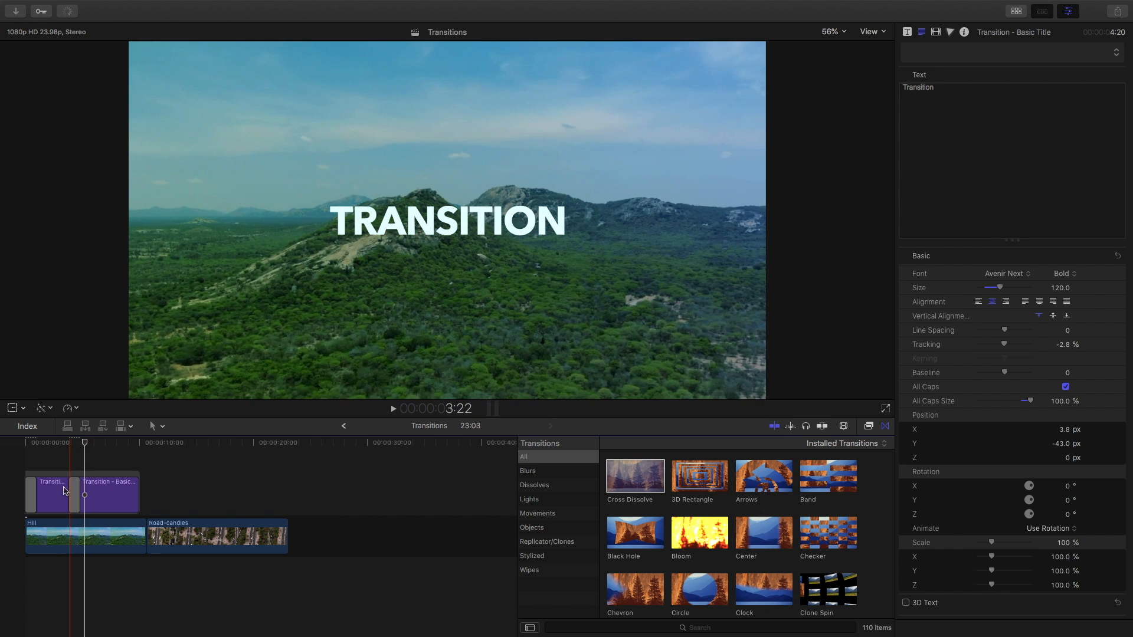
Step: Undo the title's Cross Dissolves and split the single title above the Hill clip into two parts
key("ctrl+z")
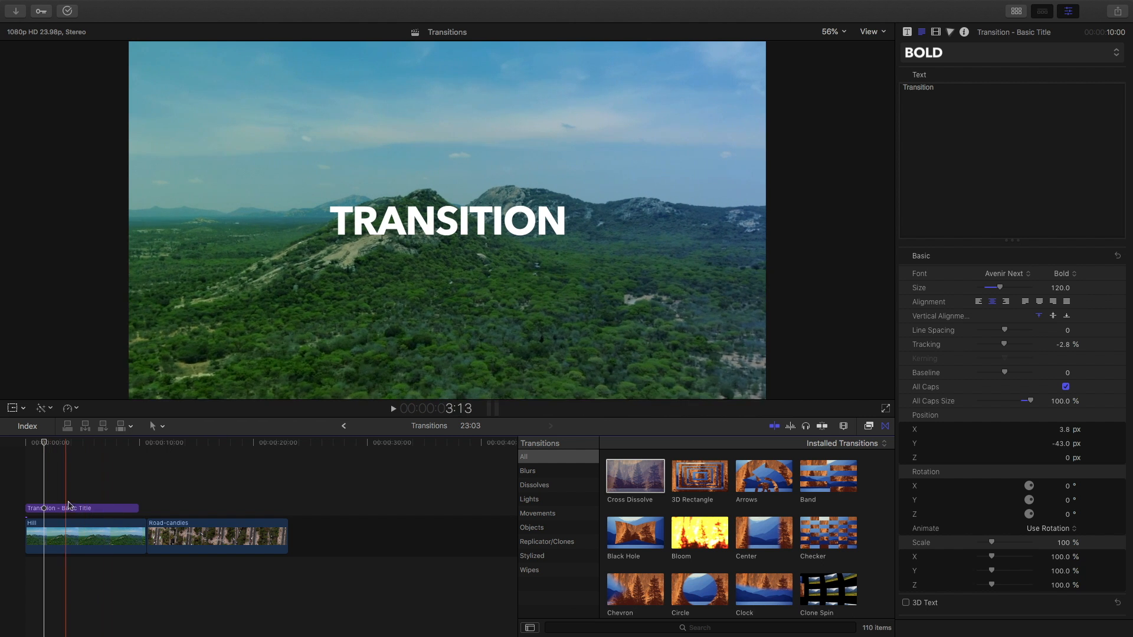
key("super+b")
Step: Set the second title's text size to 168 and reposition it to about X 6.23 px, Y -60 px
left_click(97, 509)
left_click_drag(999, 288, 1009, 288)
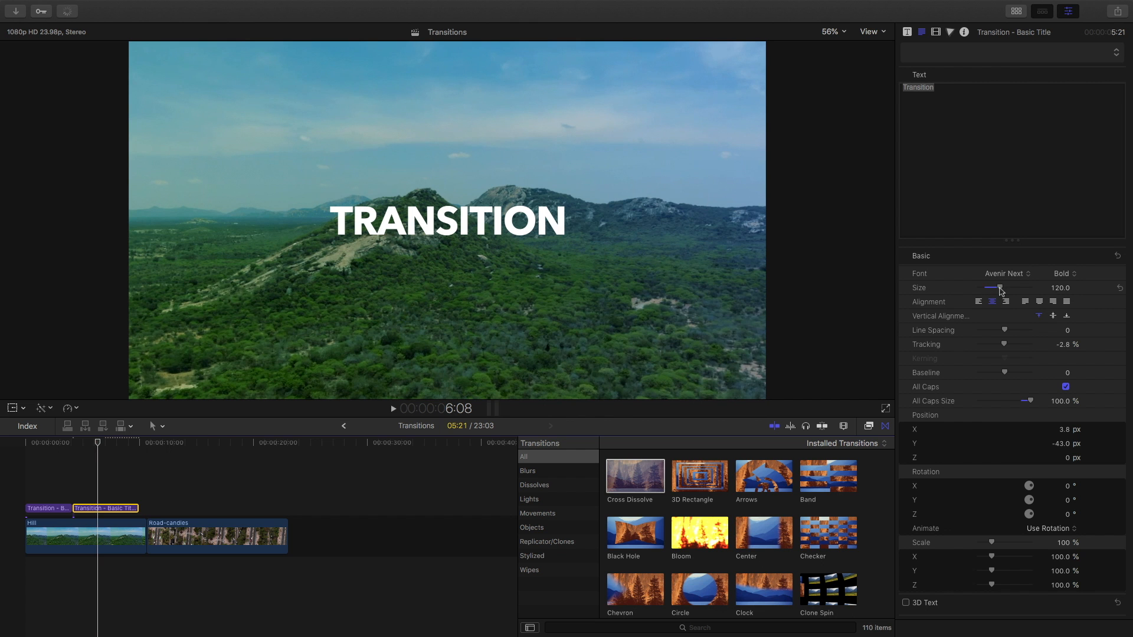
left_click_drag(466, 226, 467, 232)
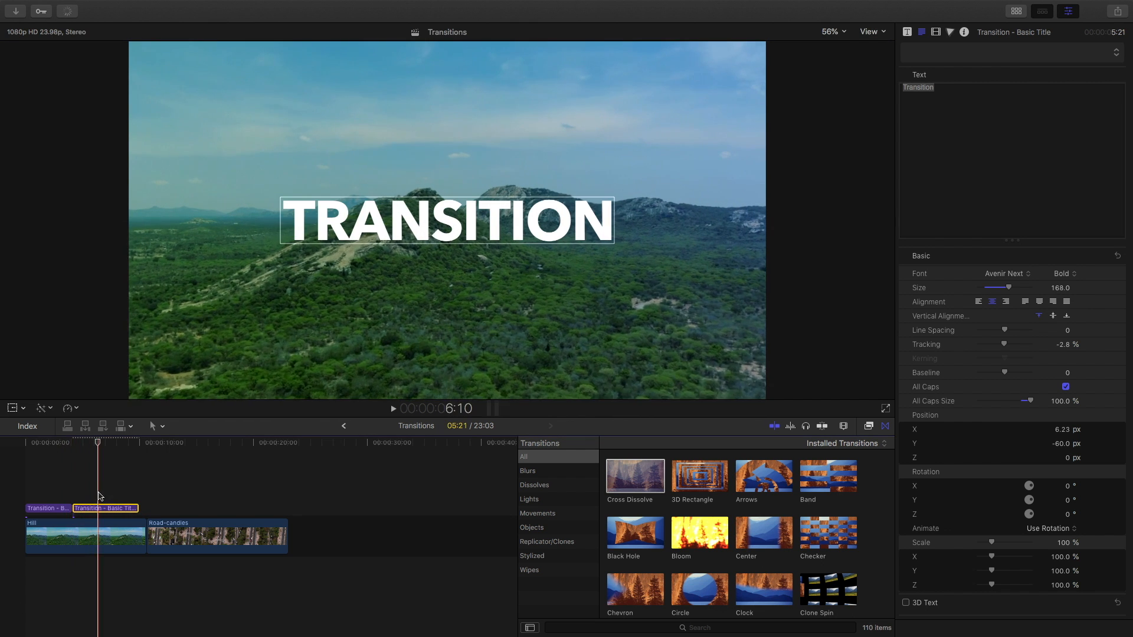
Step: Add a 3D Rectangle transition at the cut between the two titles above the Hill clip and play it back
double_click(76, 508)
left_click(55, 497)
left_click_drag(699, 476, 79, 508)
key("space")
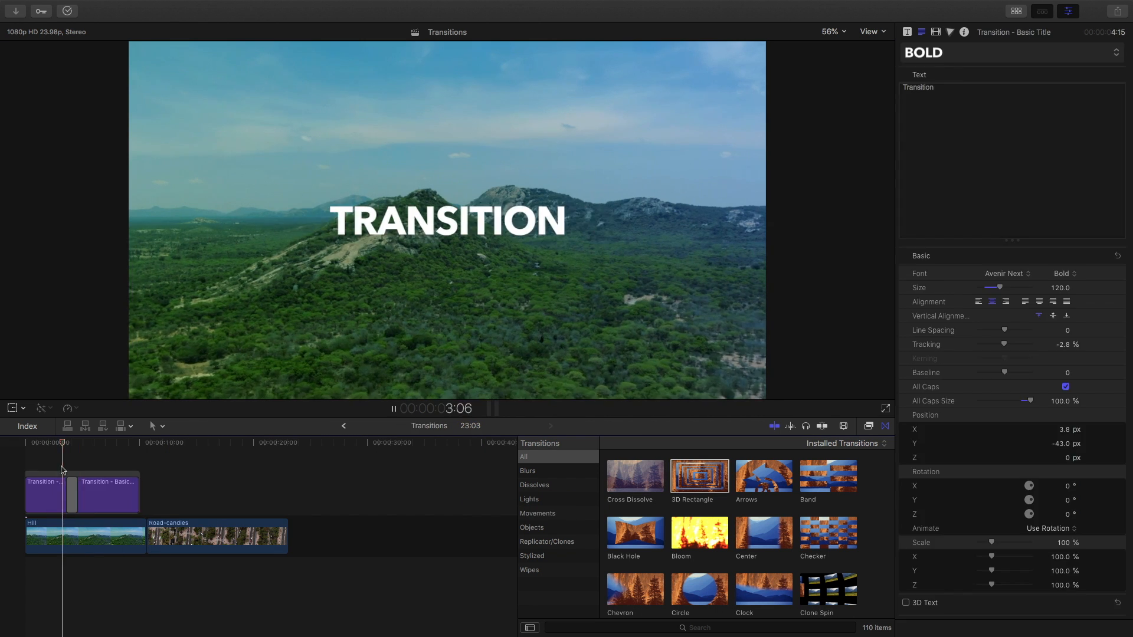
key("space")
key("space")
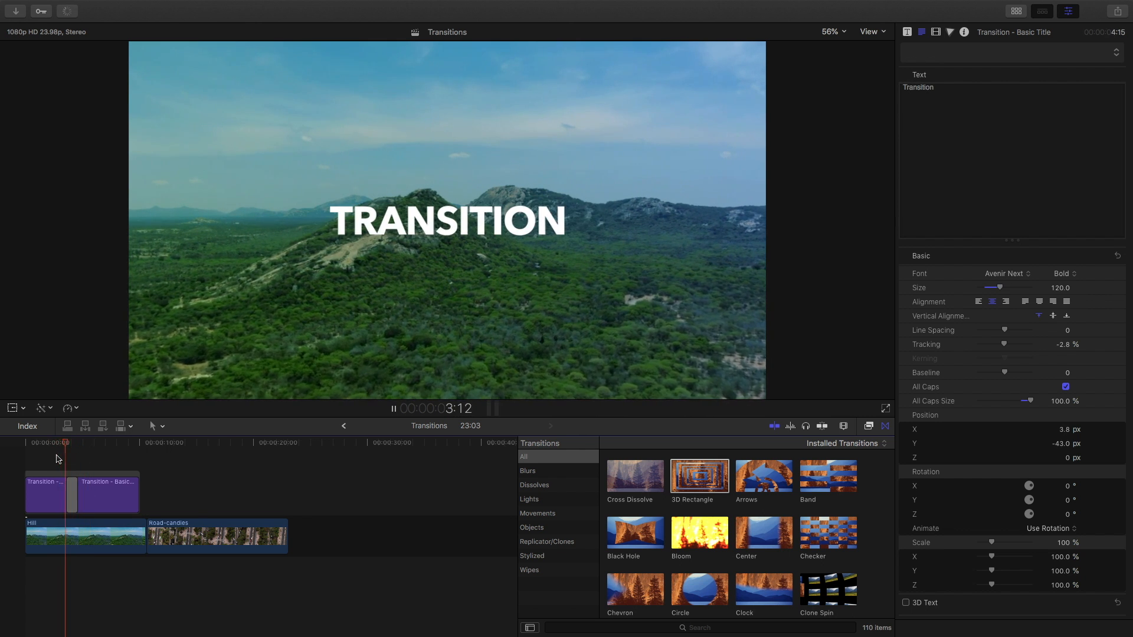
key("space")
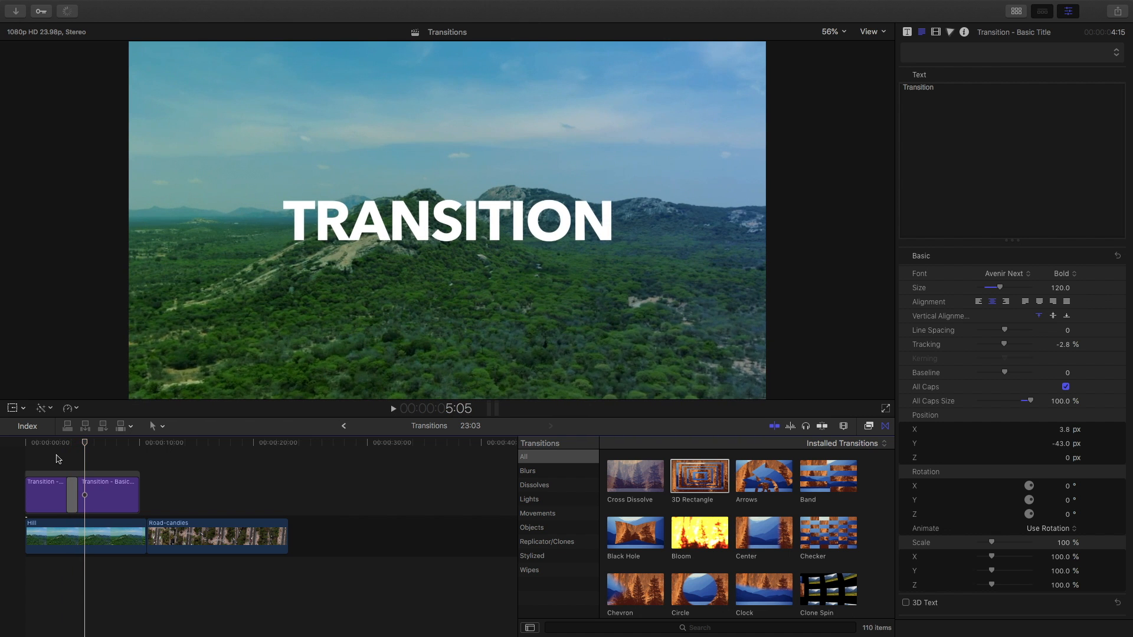